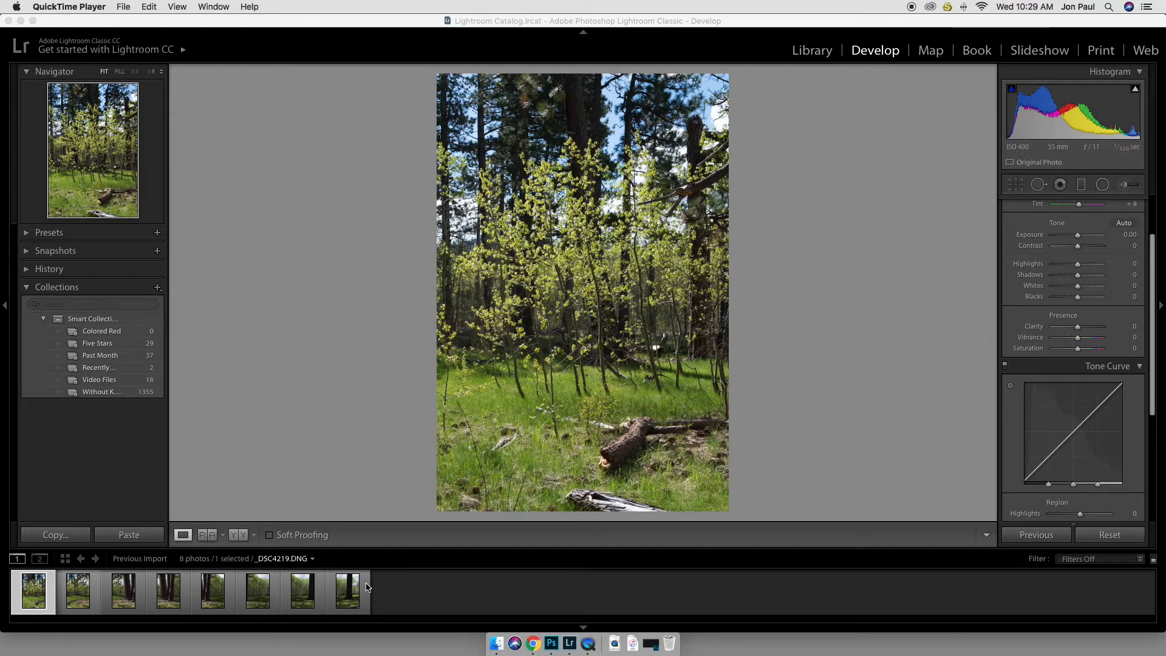
Select all eight photos in the filmstrip and open them in a panorama Photo Merge.
click(43, 586)
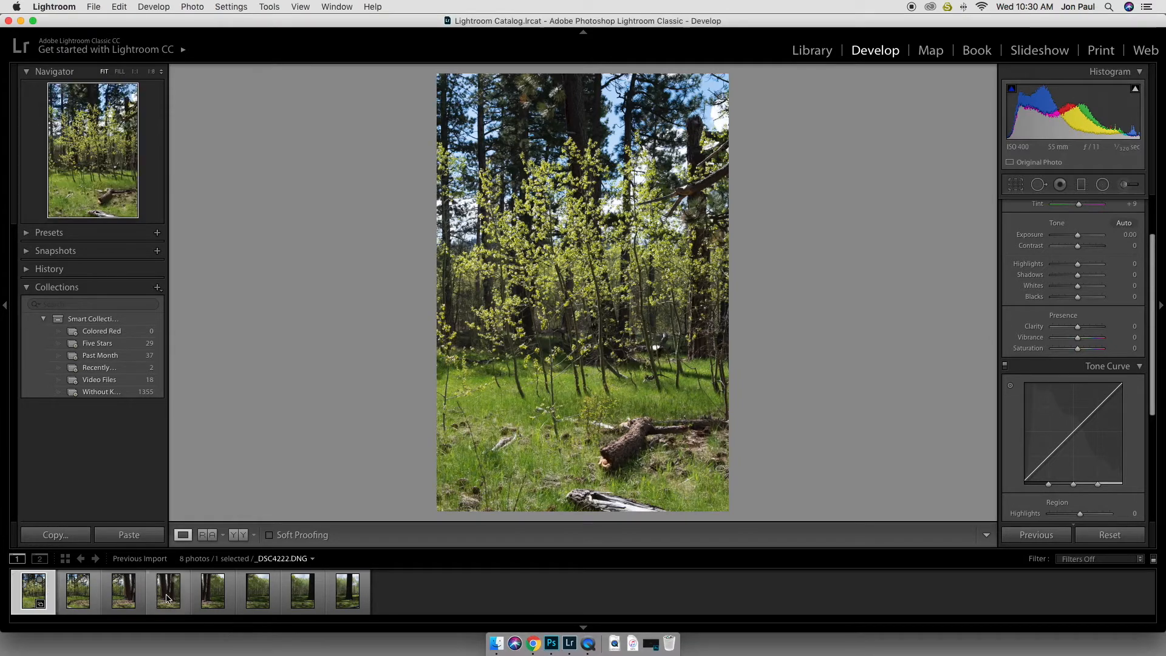
shift+click(365, 599)
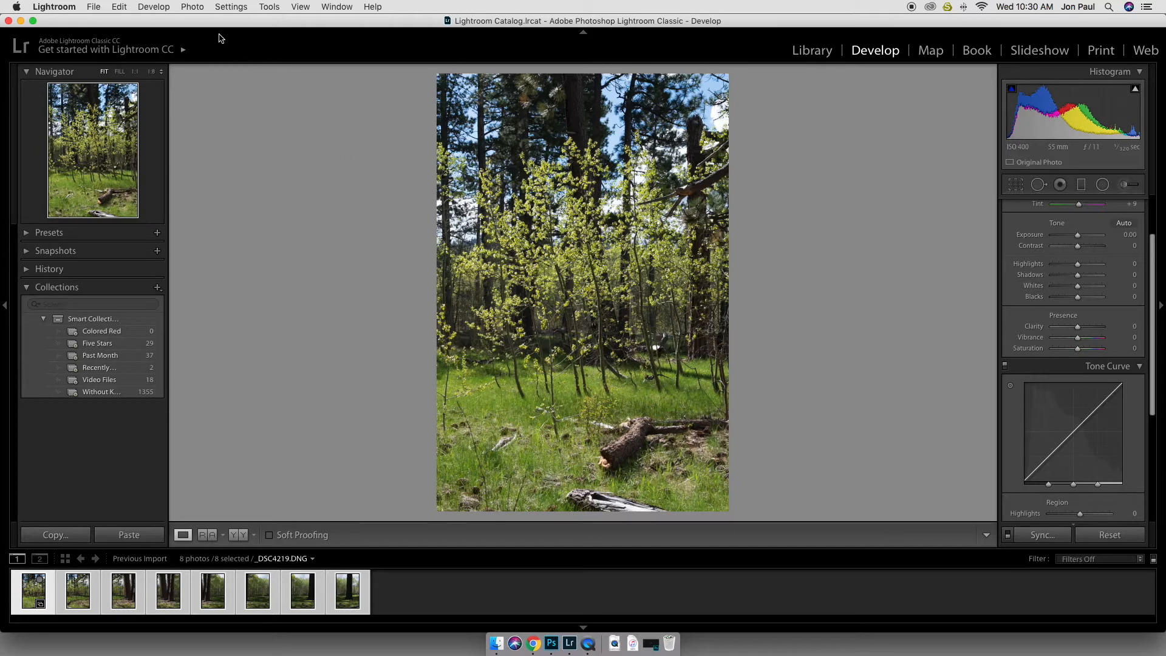
click(194, 9)
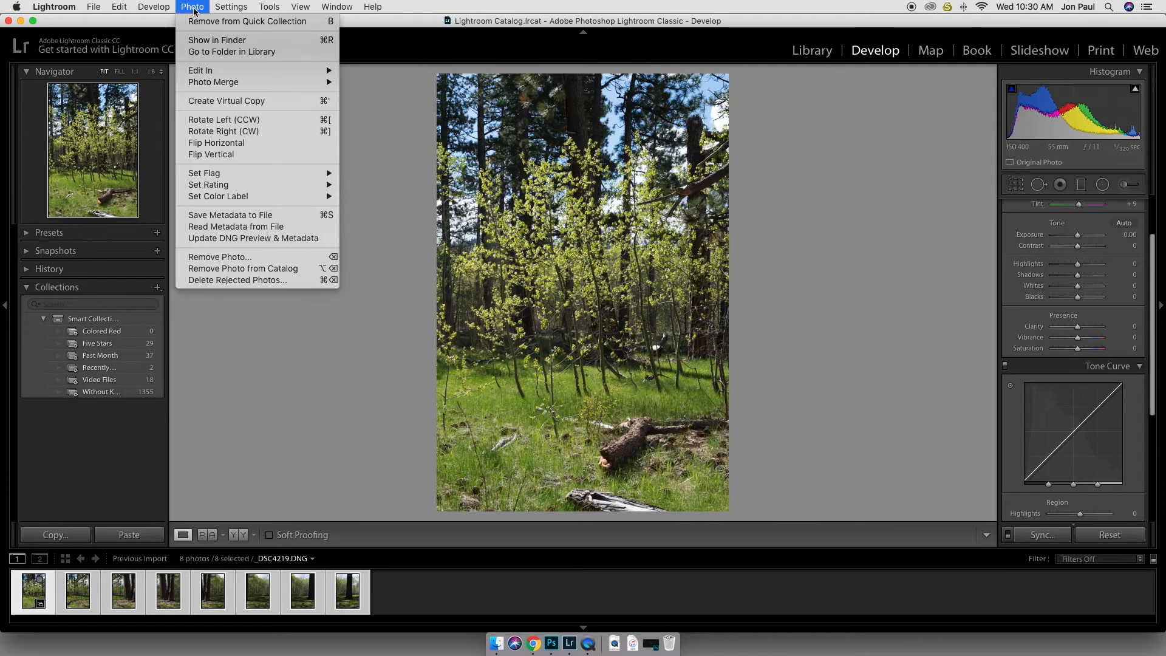
mouse_move(223, 81)
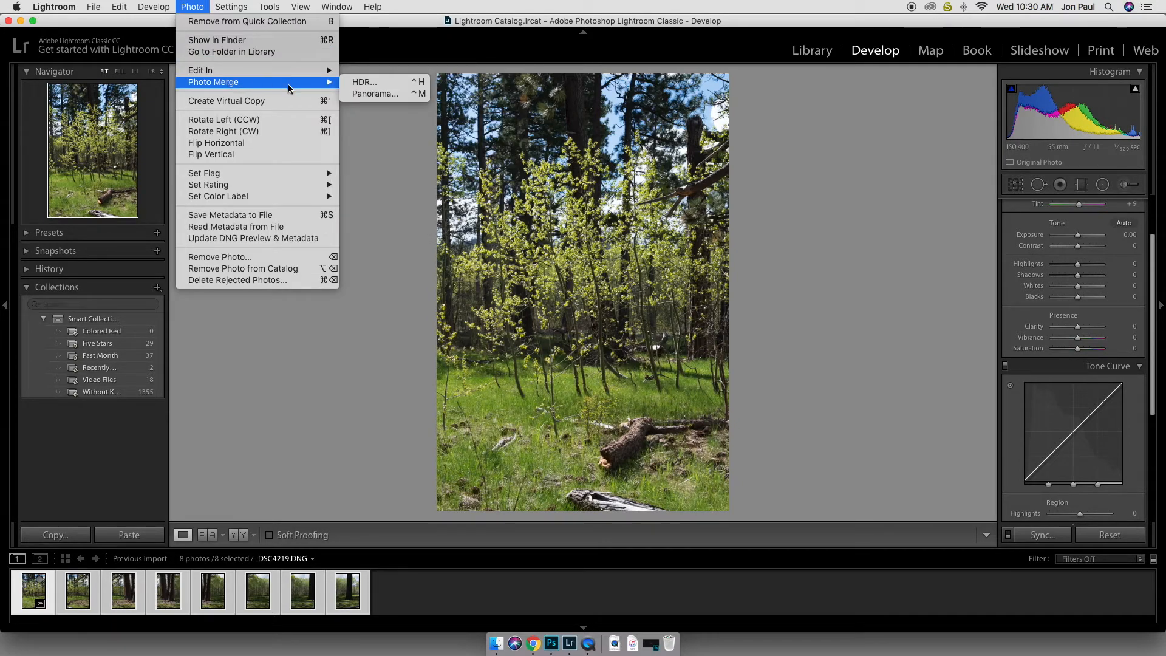
click(364, 95)
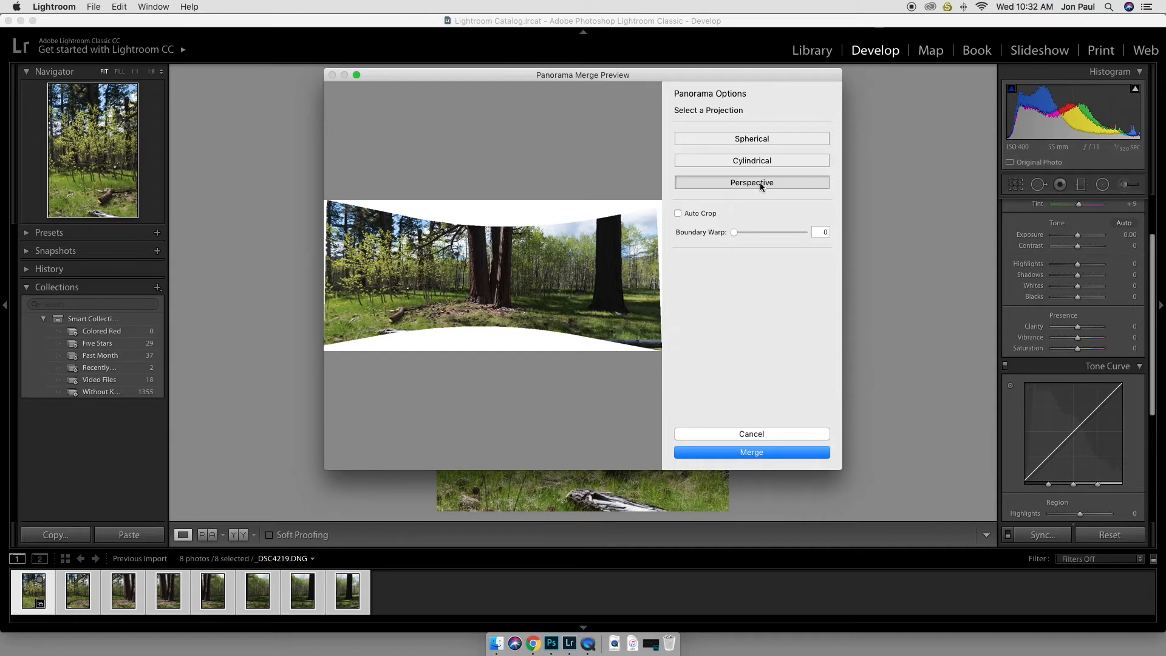
Preview the Cylindrical and Spherical projections of the panorama and choose the Perspective projection.
click(752, 158)
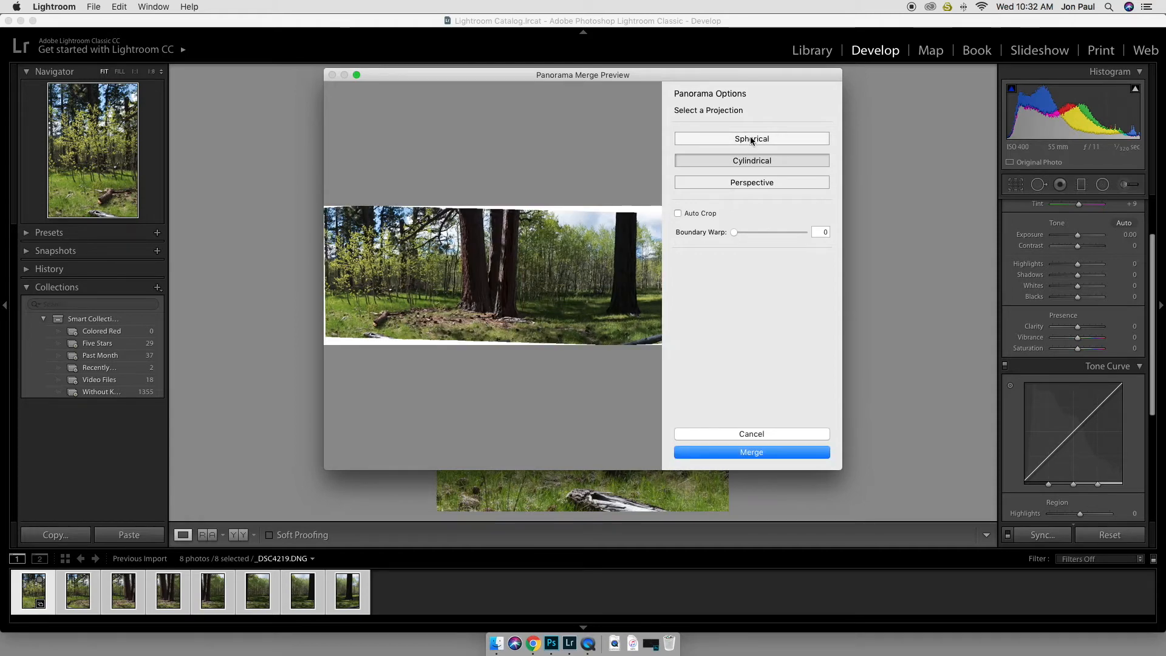
click(749, 136)
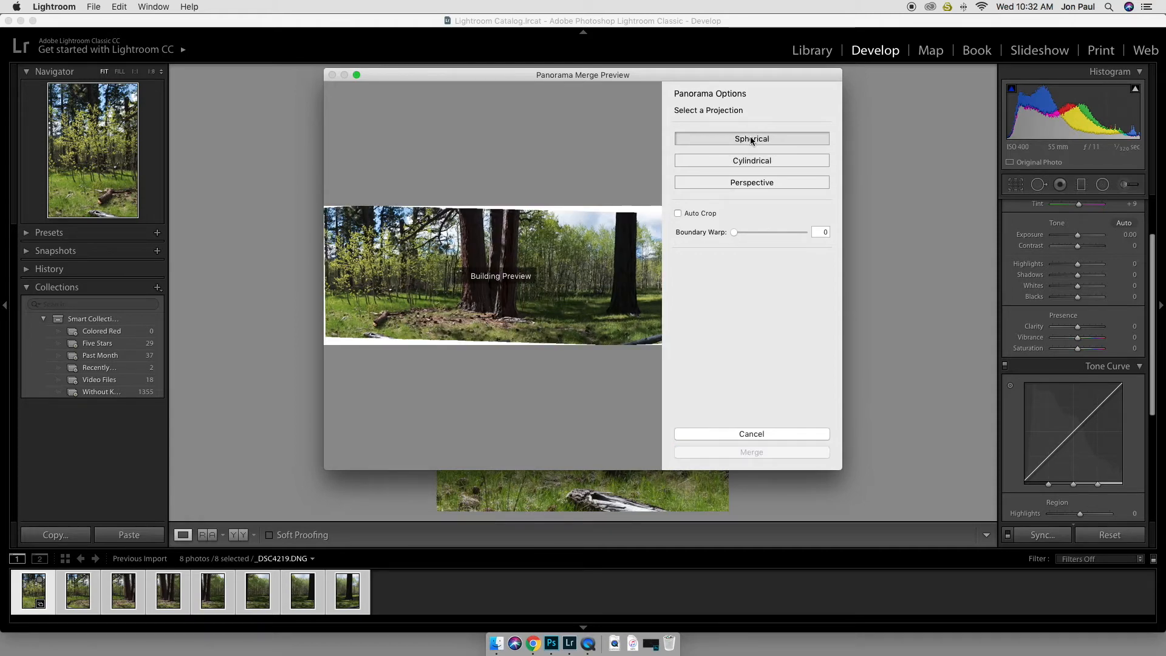
click(749, 182)
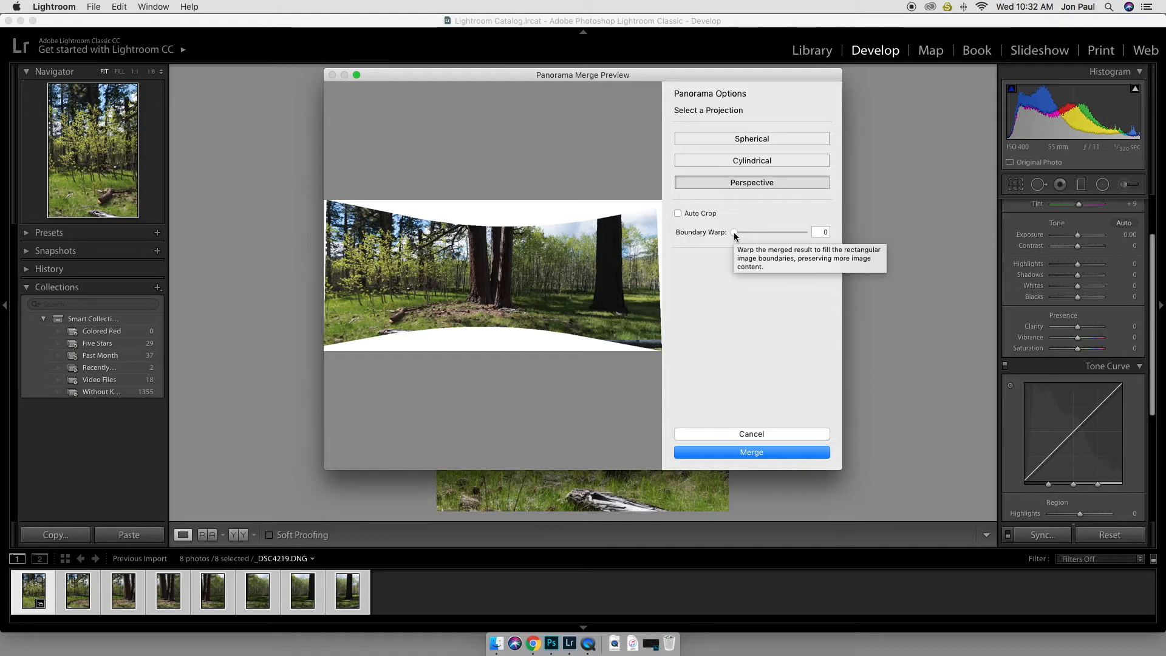
Try a Boundary Warp of 100 on the panorama preview and return it to 0.
drag(735, 236, 805, 234)
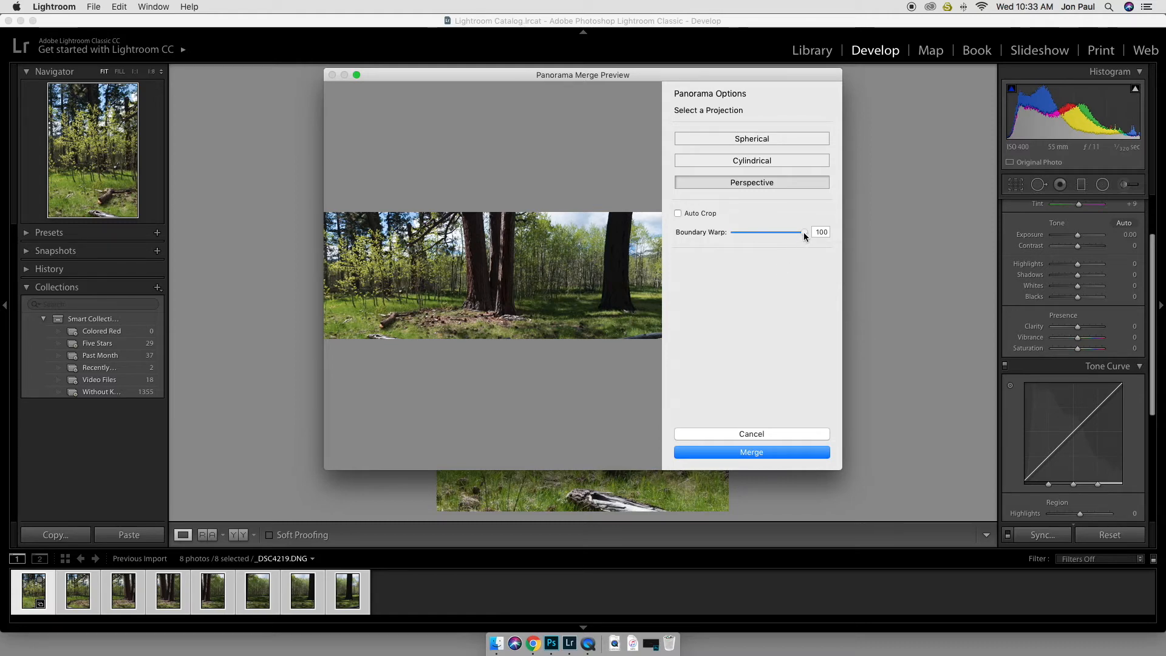
drag(803, 231, 728, 237)
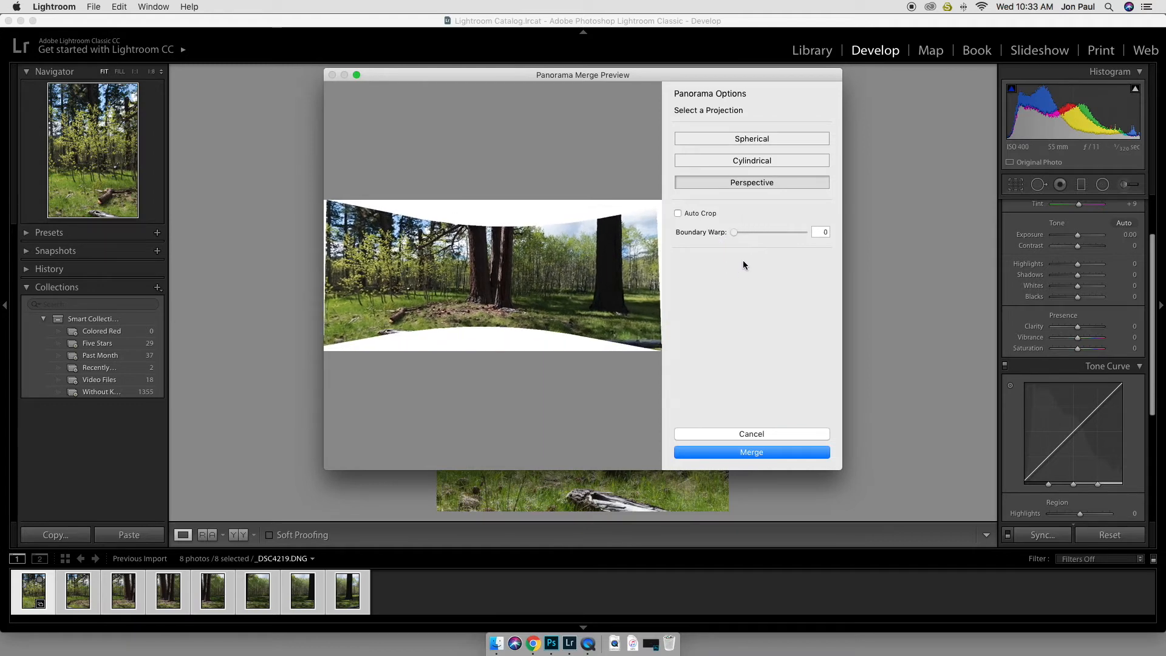
Turn on Auto Crop, comparing the preview with and without it, and merge the panorama.
click(679, 212)
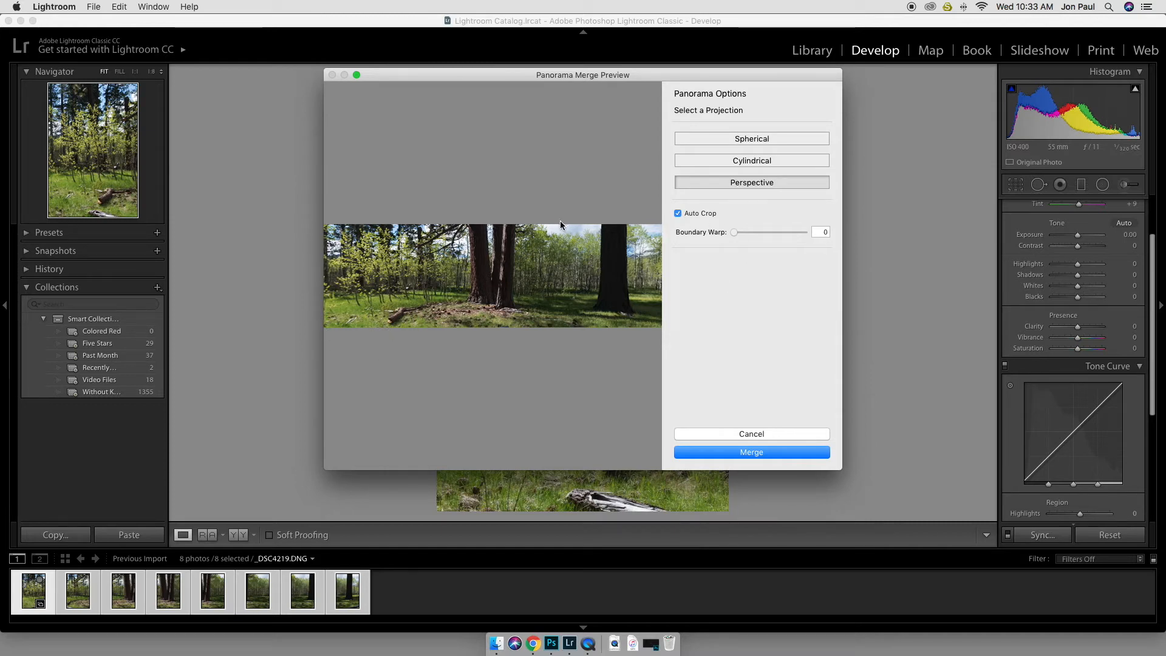
click(678, 213)
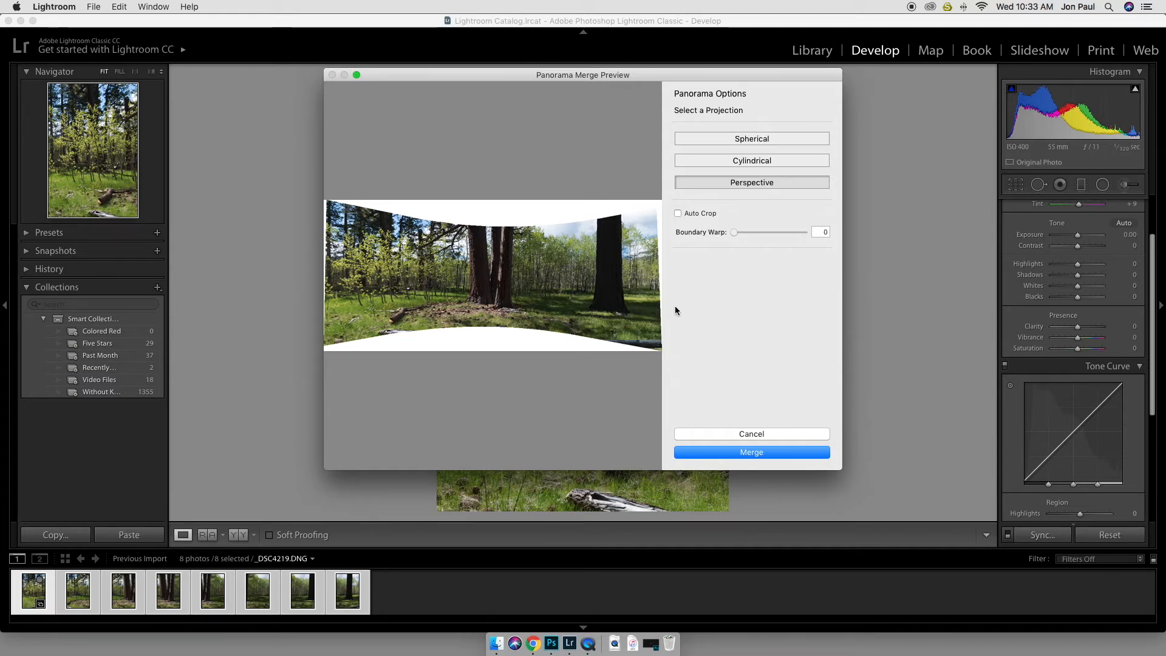
click(678, 213)
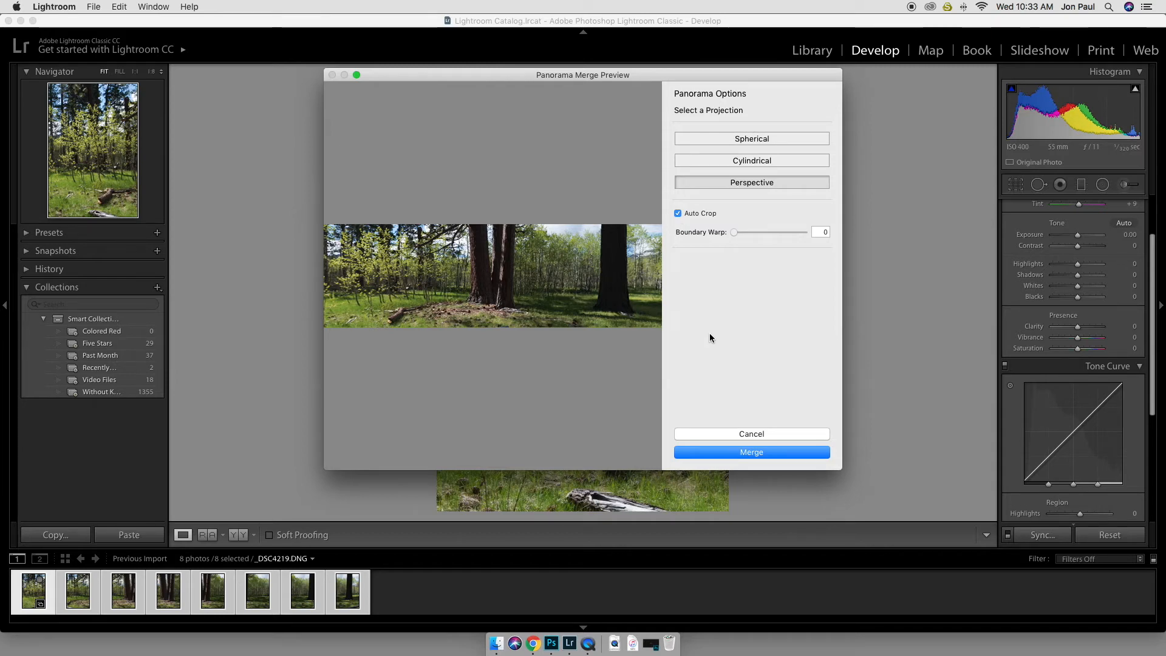
click(755, 453)
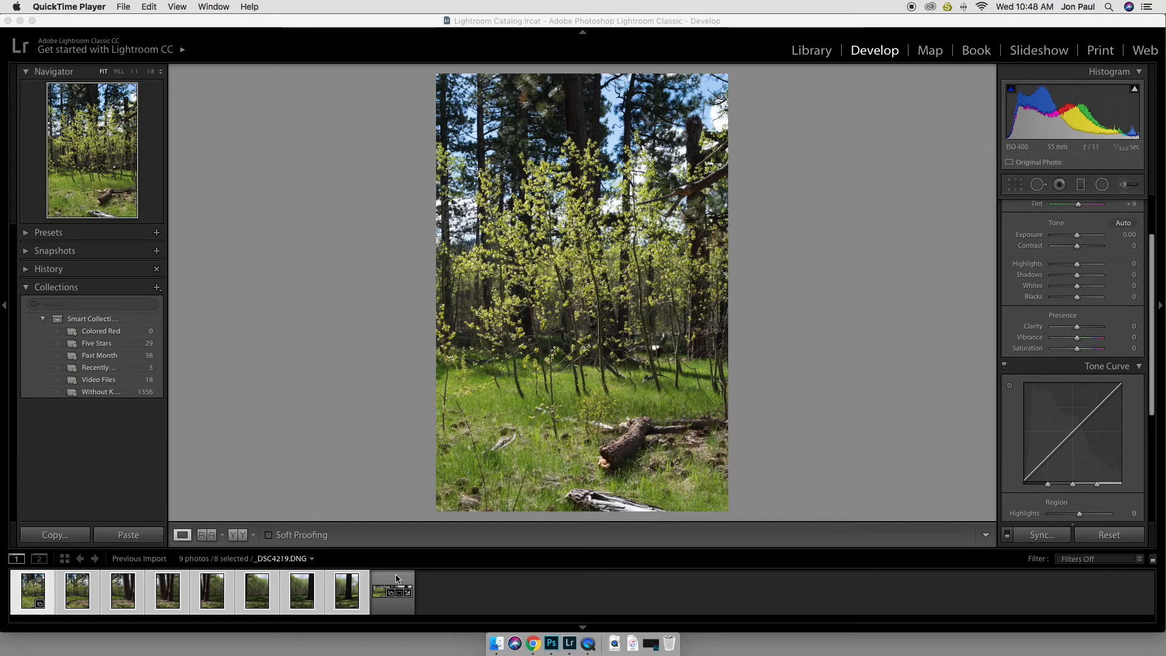
Select the merged panorama _DSC4219-Pano.dng and crop it tighter at its side edges and slightly at the upper and lower edges.
click(389, 610)
click(392, 607)
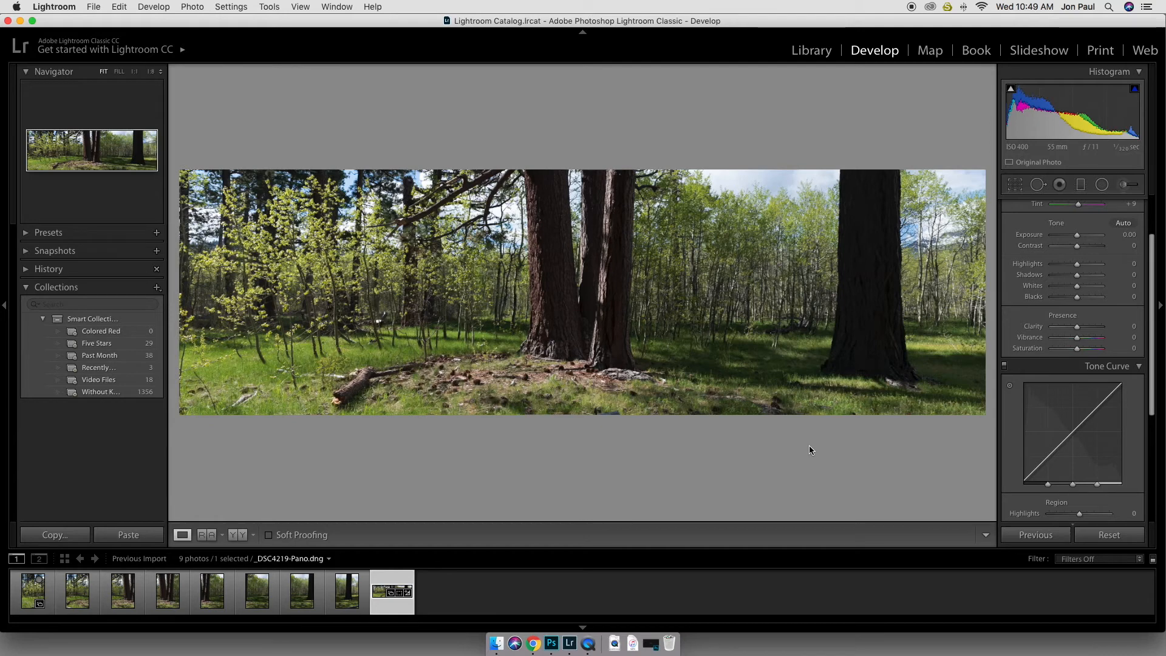
click(1014, 187)
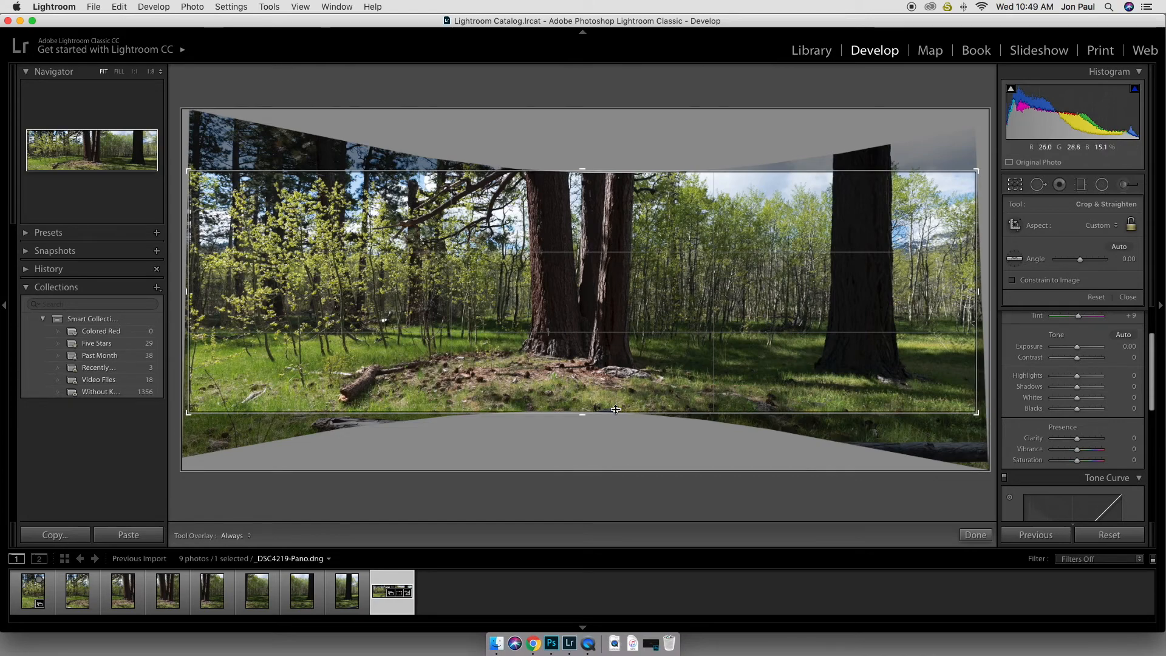
drag(584, 413, 583, 402)
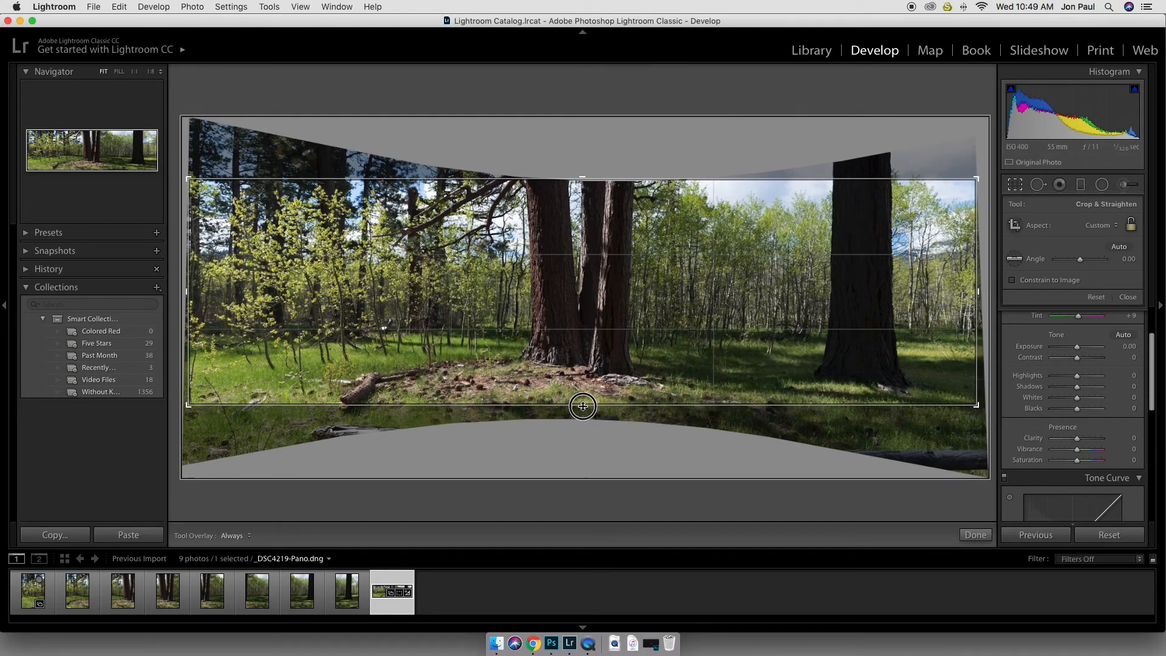
drag(973, 290, 965, 291)
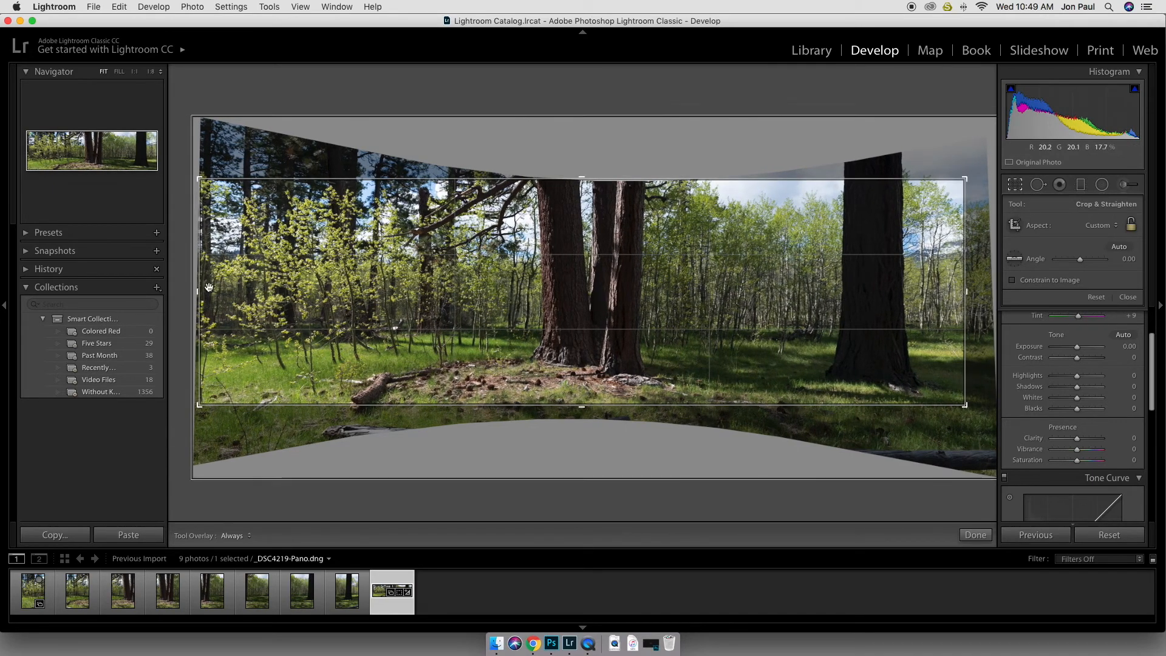
drag(198, 295, 235, 294)
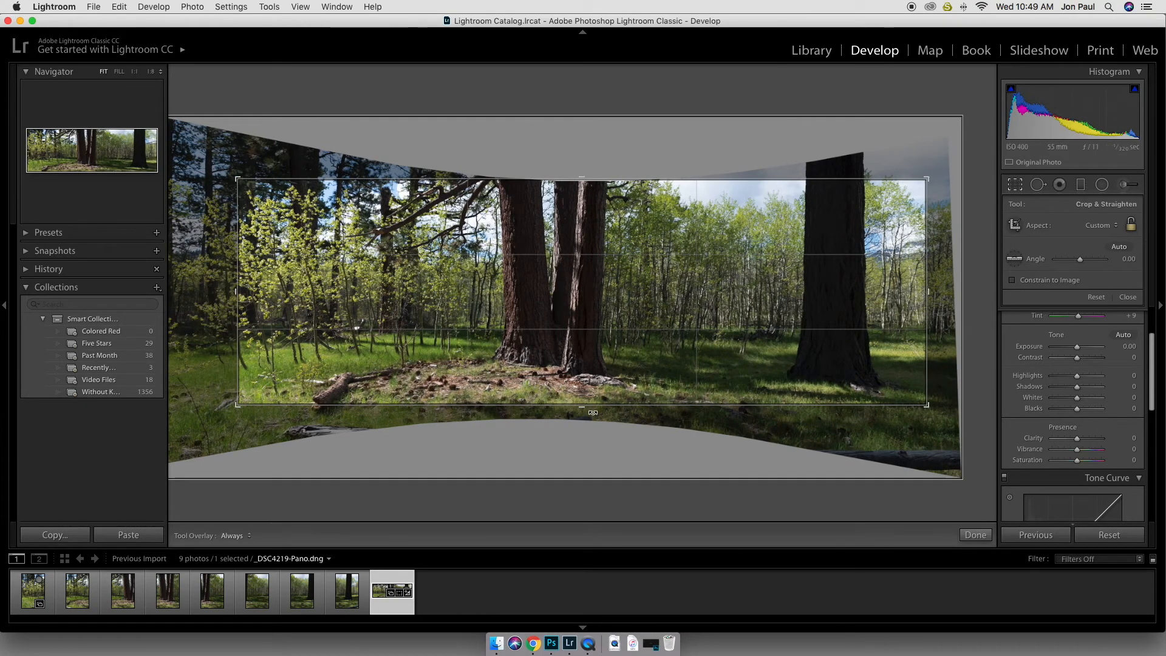
mouse_move(583, 404)
mouse_down()
mouse_move(583, 395)
mouse_move(583, 409)
mouse_up()
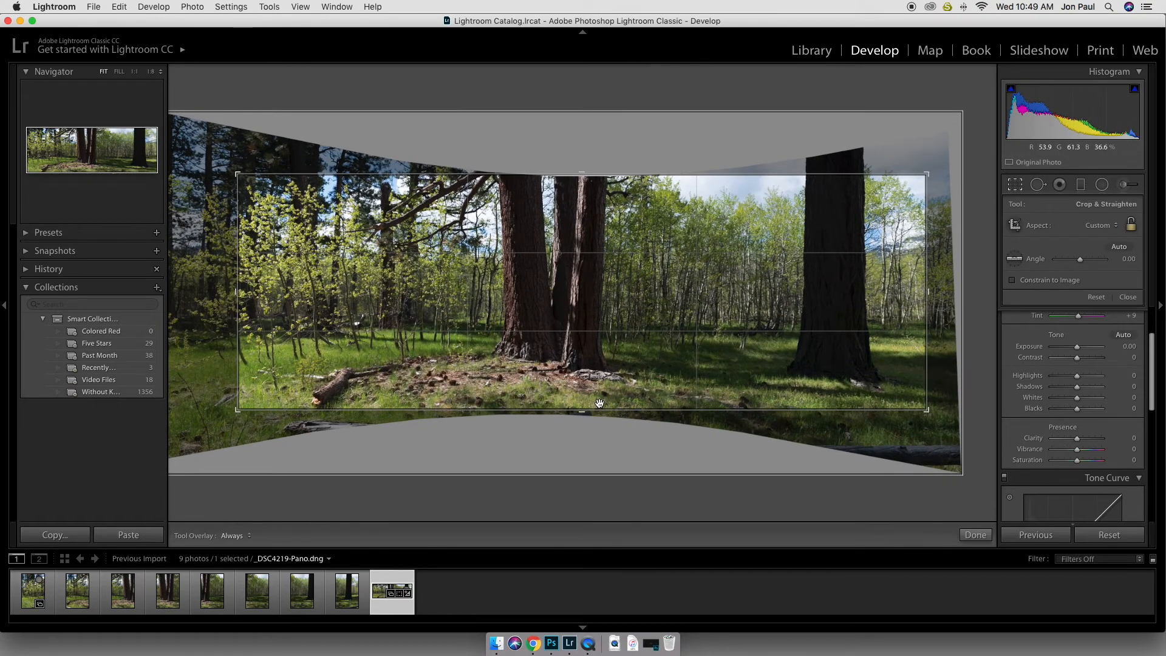
key(Return)
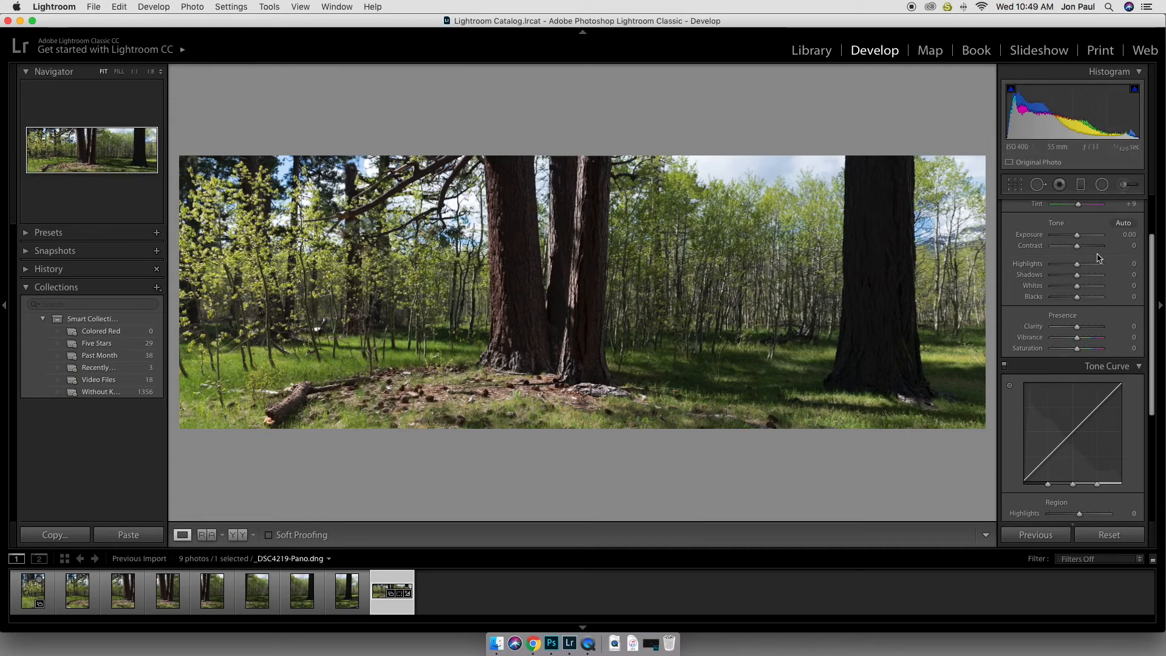
Warm the panorama's white balance by setting Temp to 5,015.
scroll(1098, 257, up, 1)
scroll(1098, 257, up, 3)
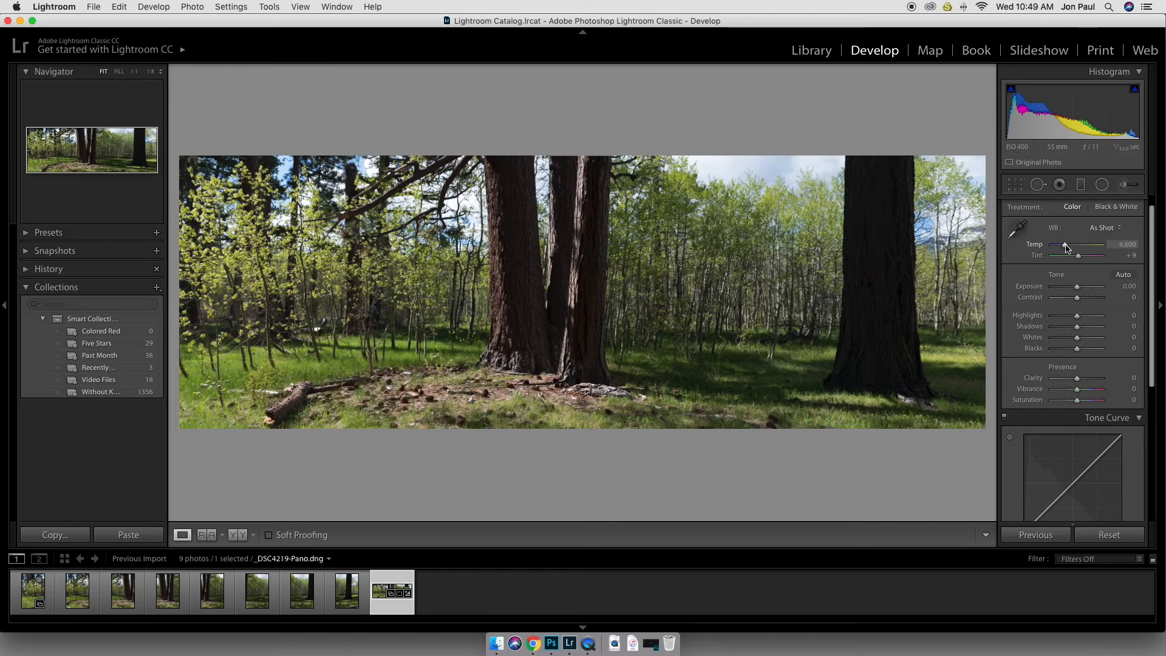
drag(1066, 248, 1068, 248)
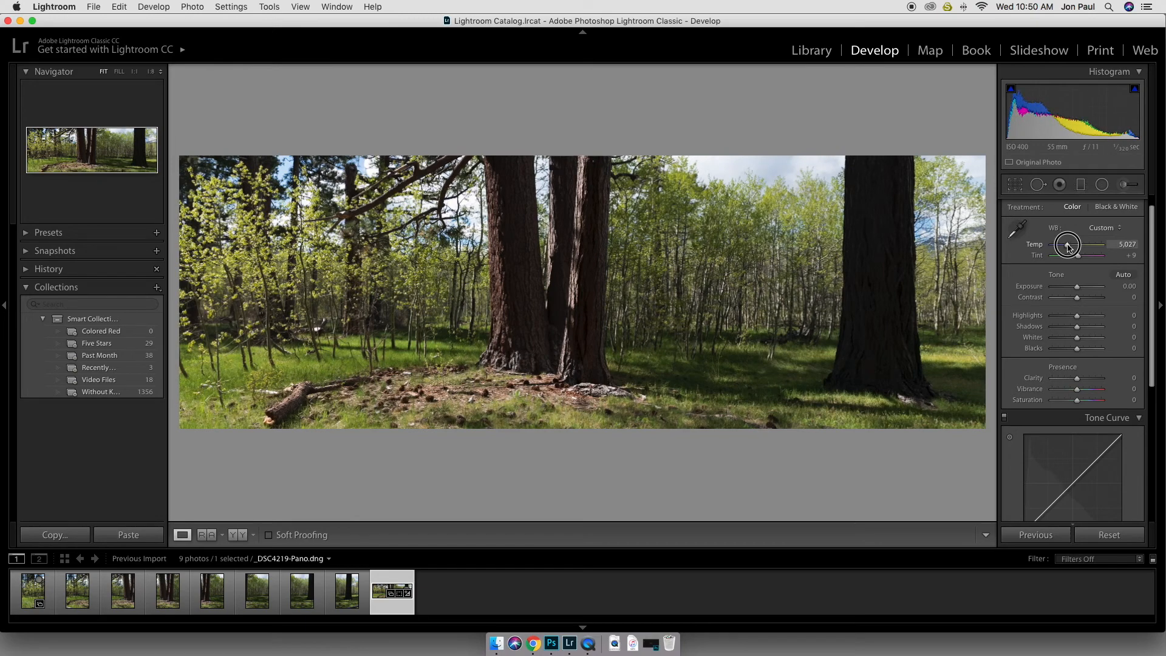
drag(1068, 247, 1069, 248)
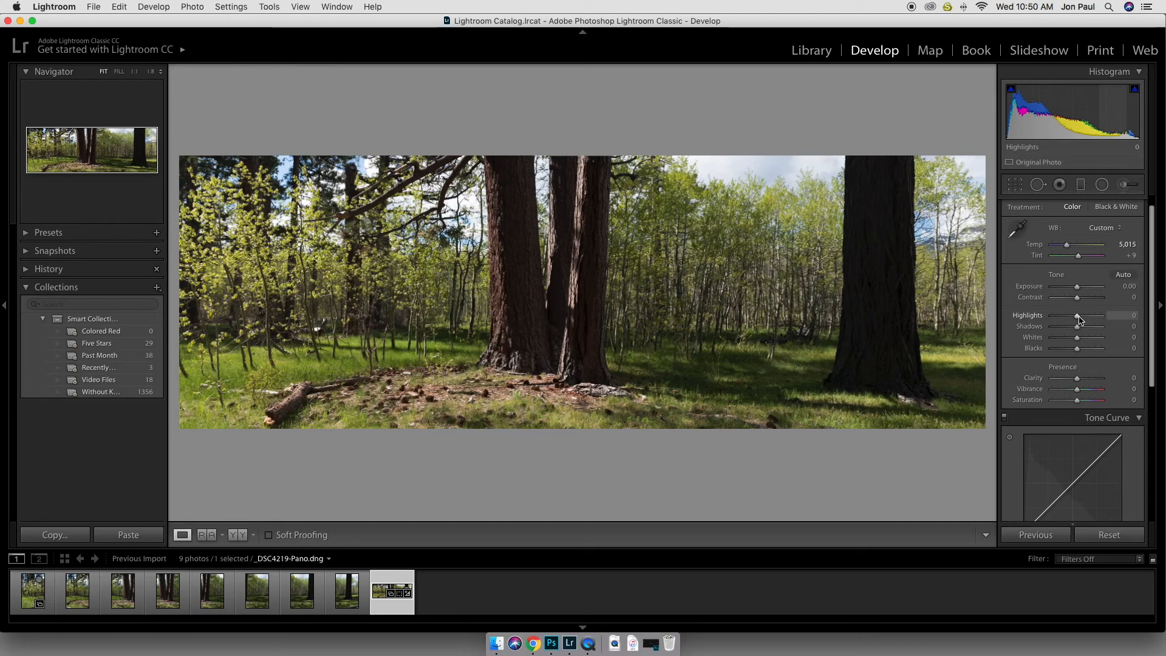
Set the panorama's Highlights to -100 and its Shadows to +100.
drag(1077, 320, 1040, 320)
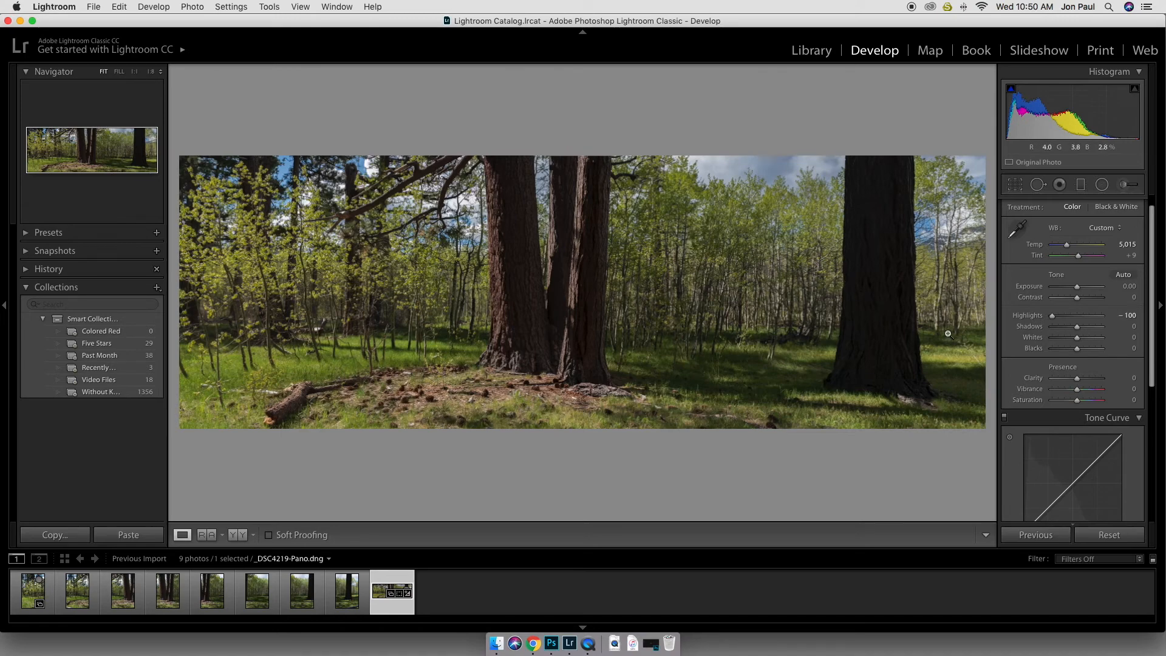
click(1077, 328)
drag(1078, 329, 1106, 327)
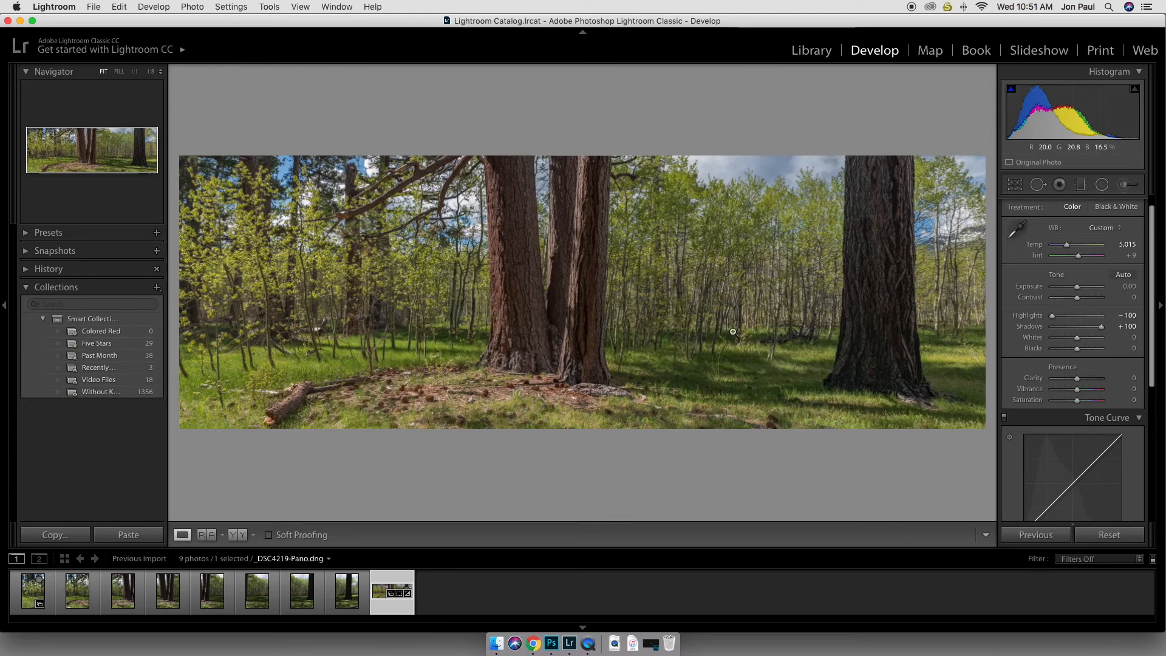
click(192, 7)
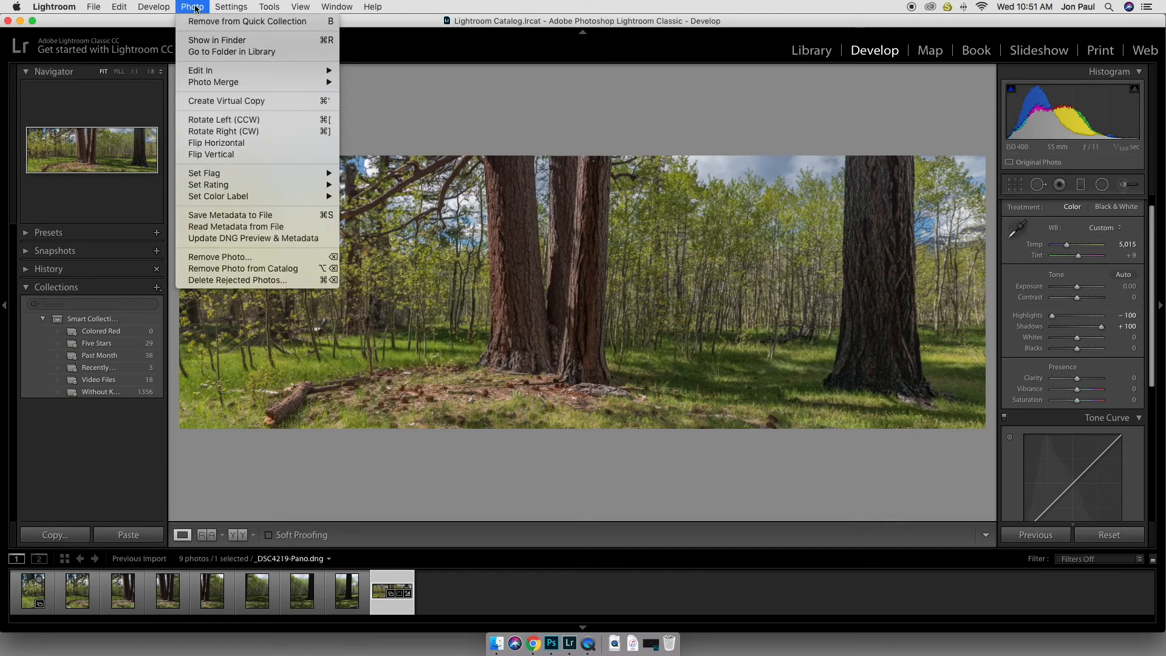
mouse_move(210, 73)
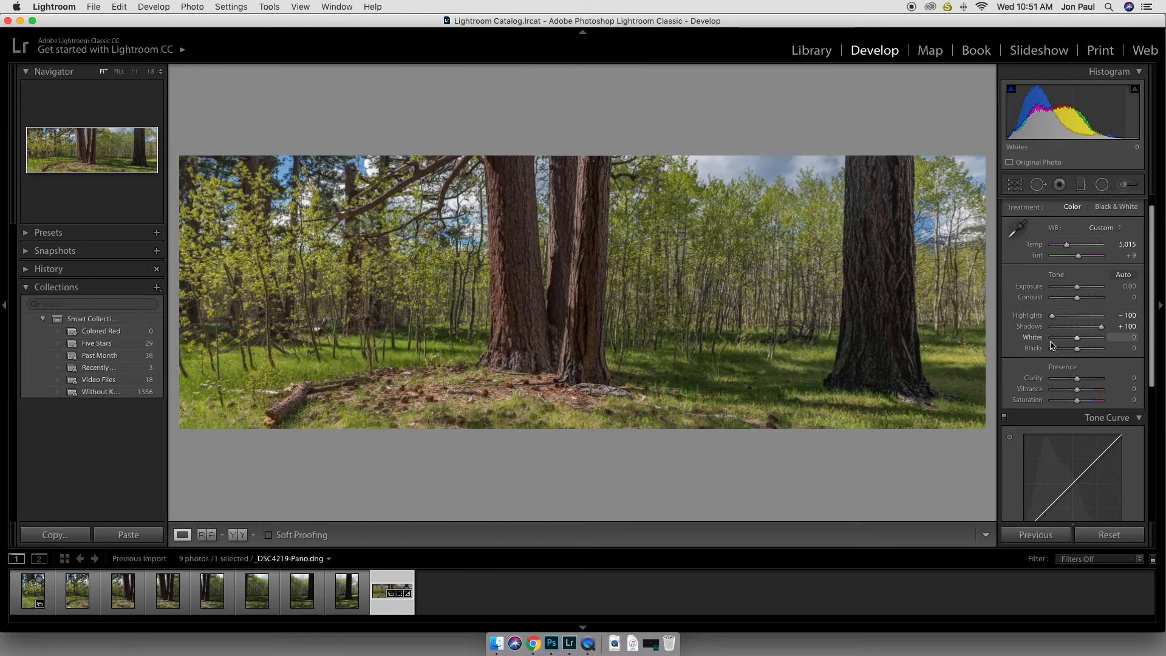
Try a moderate increase of the panorama's Vibrance and reset it to 0.
scroll(1052, 345, down, 3)
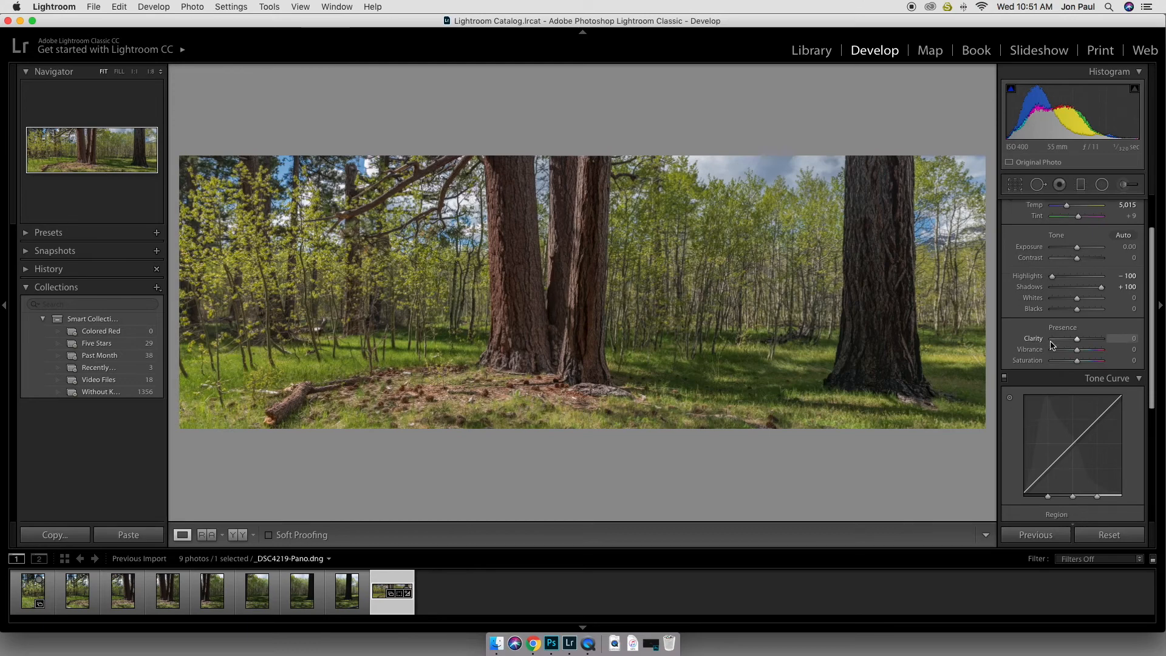
scroll(1052, 345, down, 1)
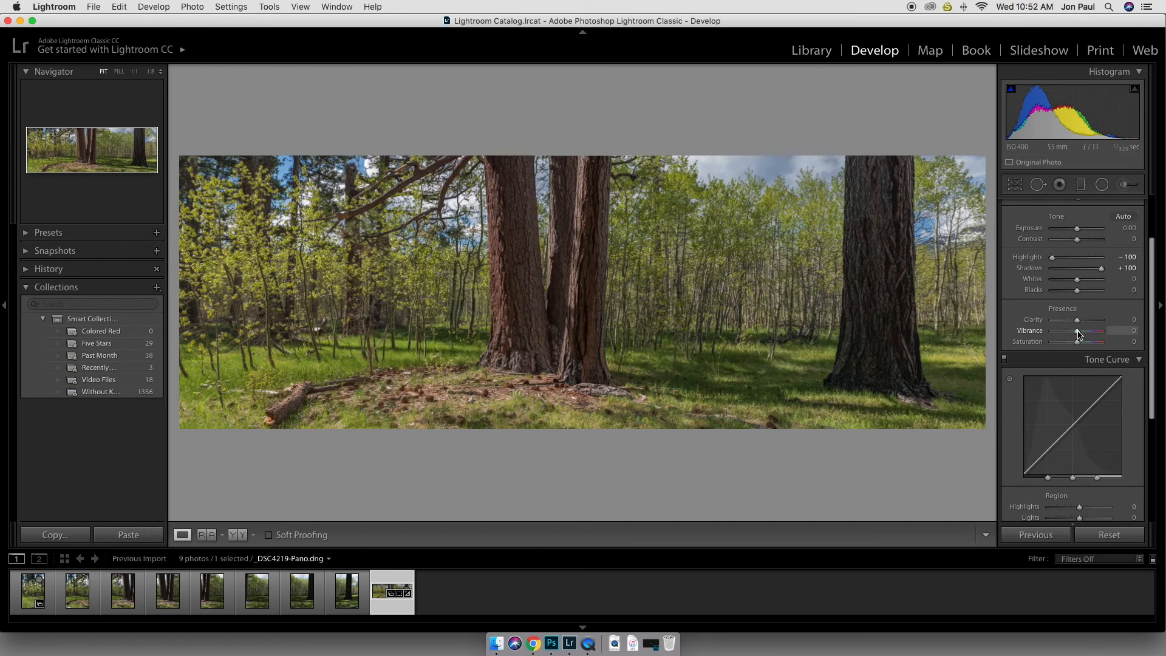
drag(1077, 333, 1088, 333)
double_click(1030, 330)
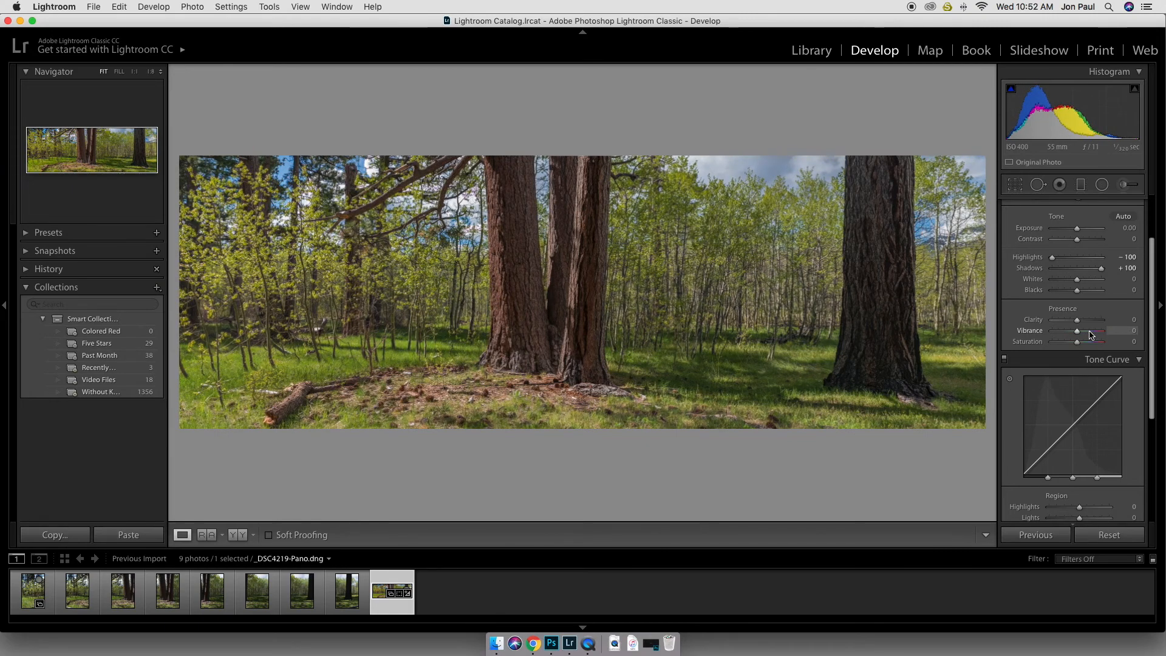